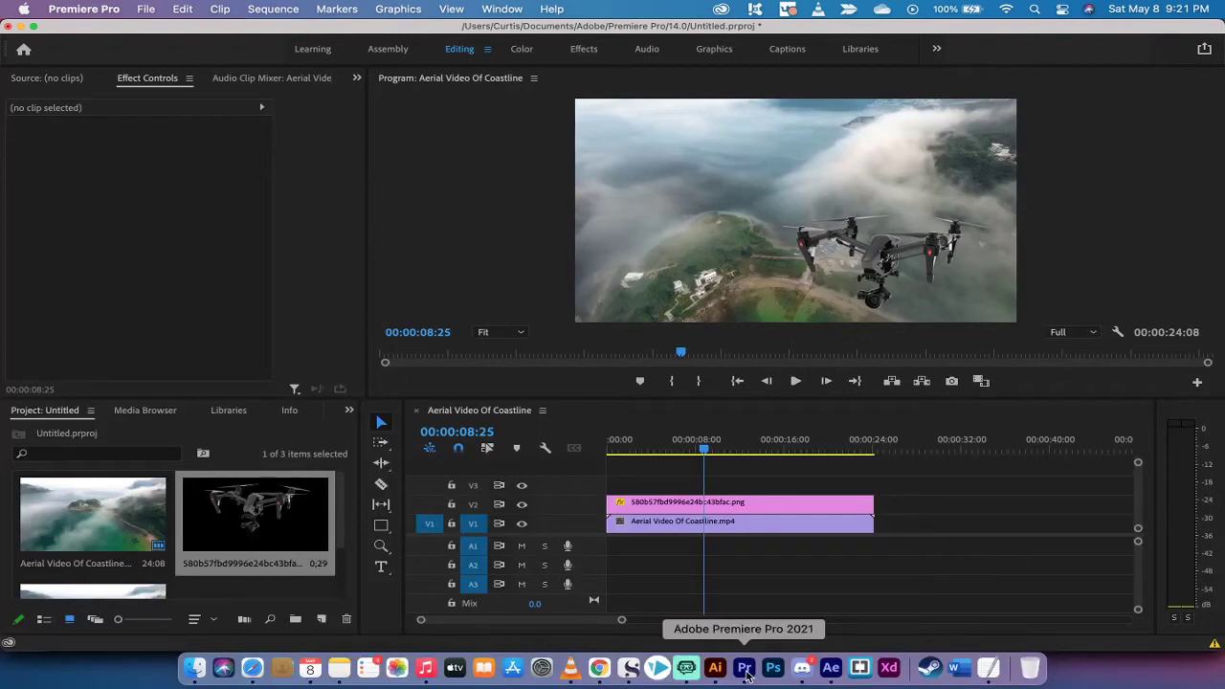
Move the playhead to 00:00:00:00 to preview the drone over the coastline video.
left_click(610, 442)
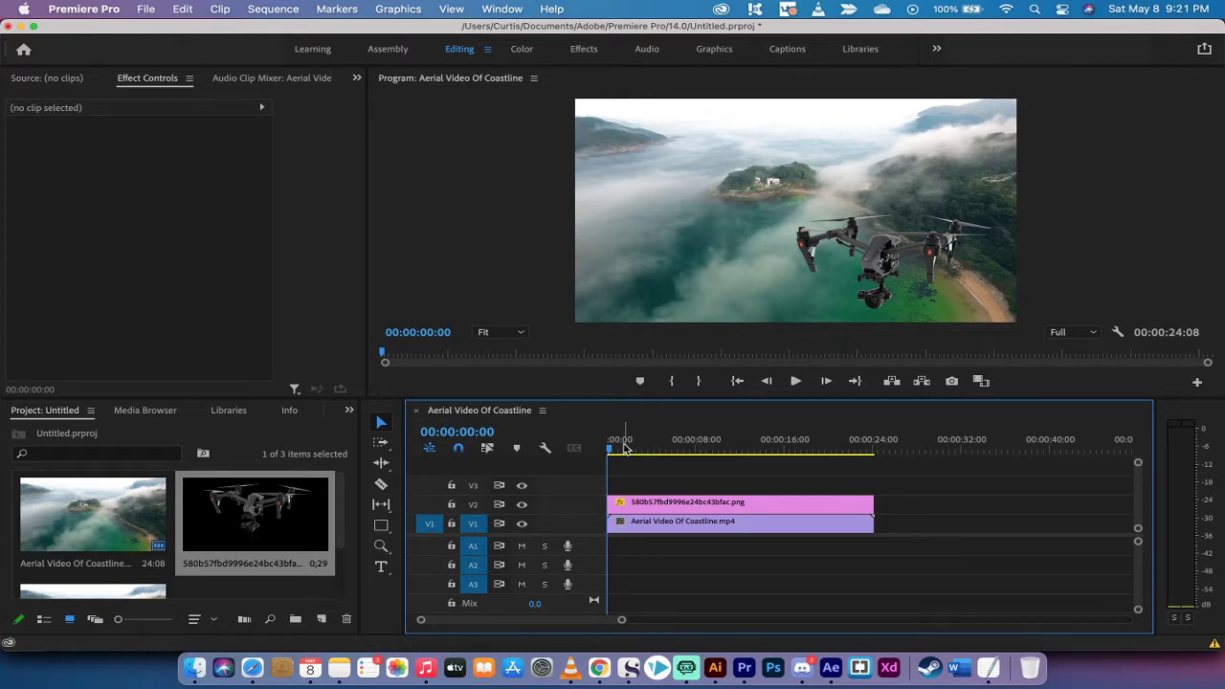
left_click(472, 505)
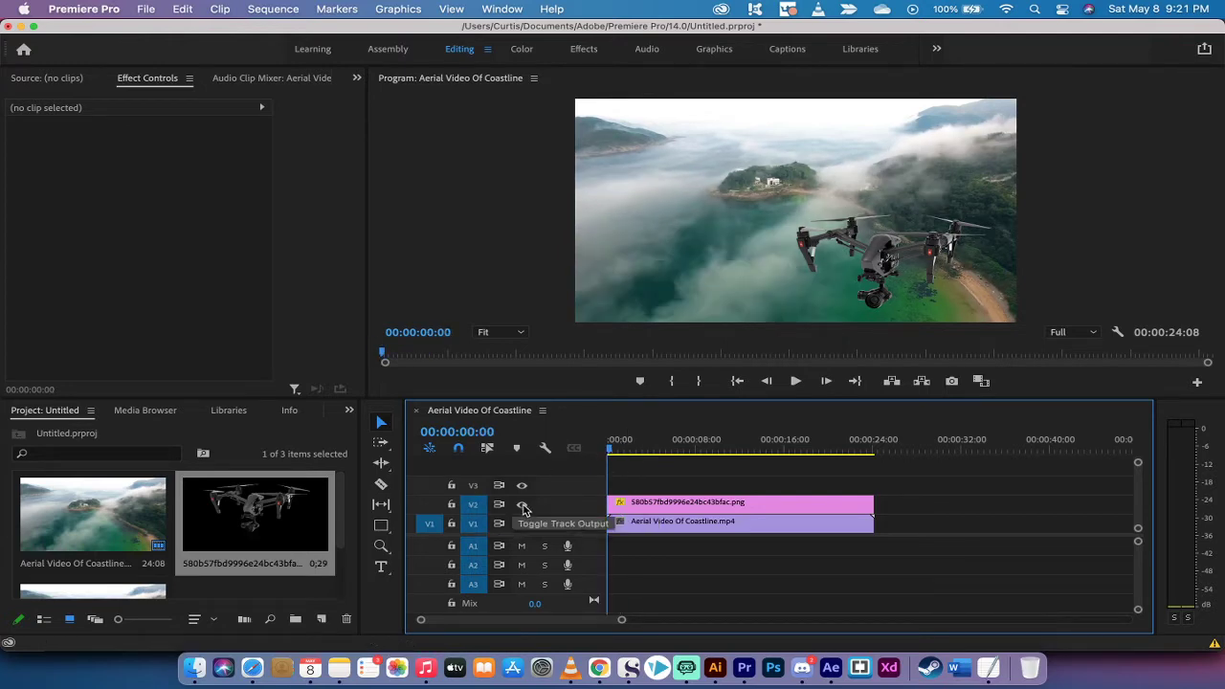
left_click(522, 505)
mouse_move(618, 447)
left_mouse_down()
mouse_move(694, 451)
mouse_move(608, 450)
left_mouse_up()
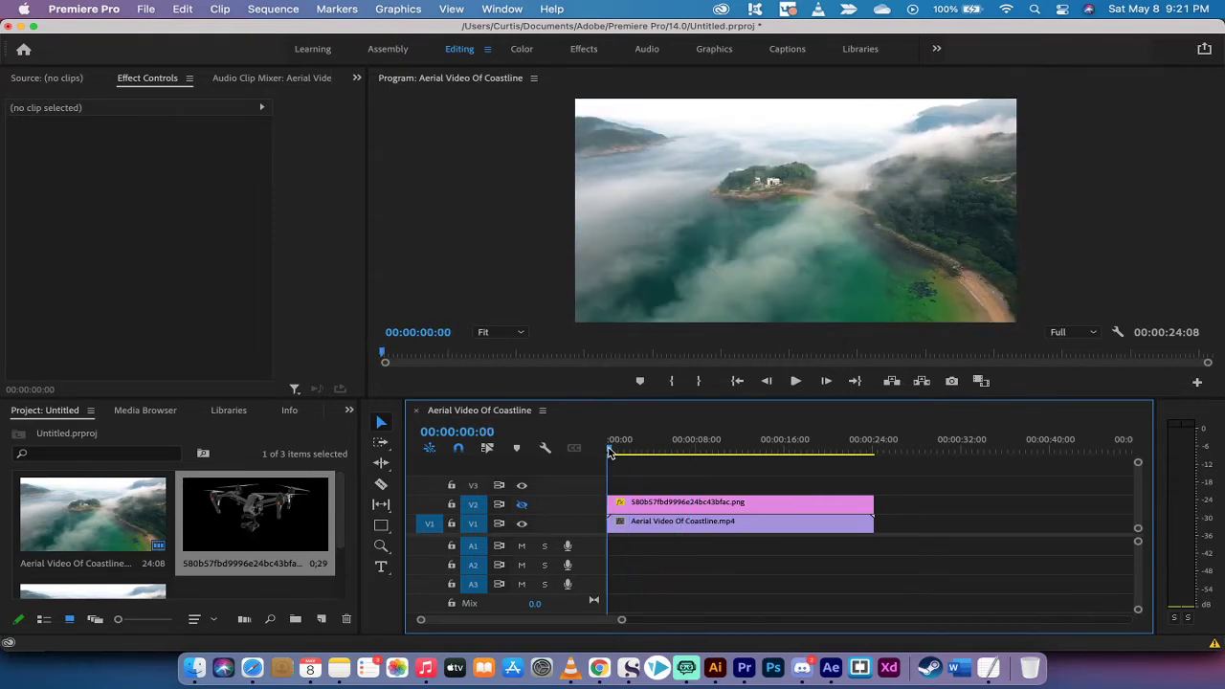
left_click(521, 504)
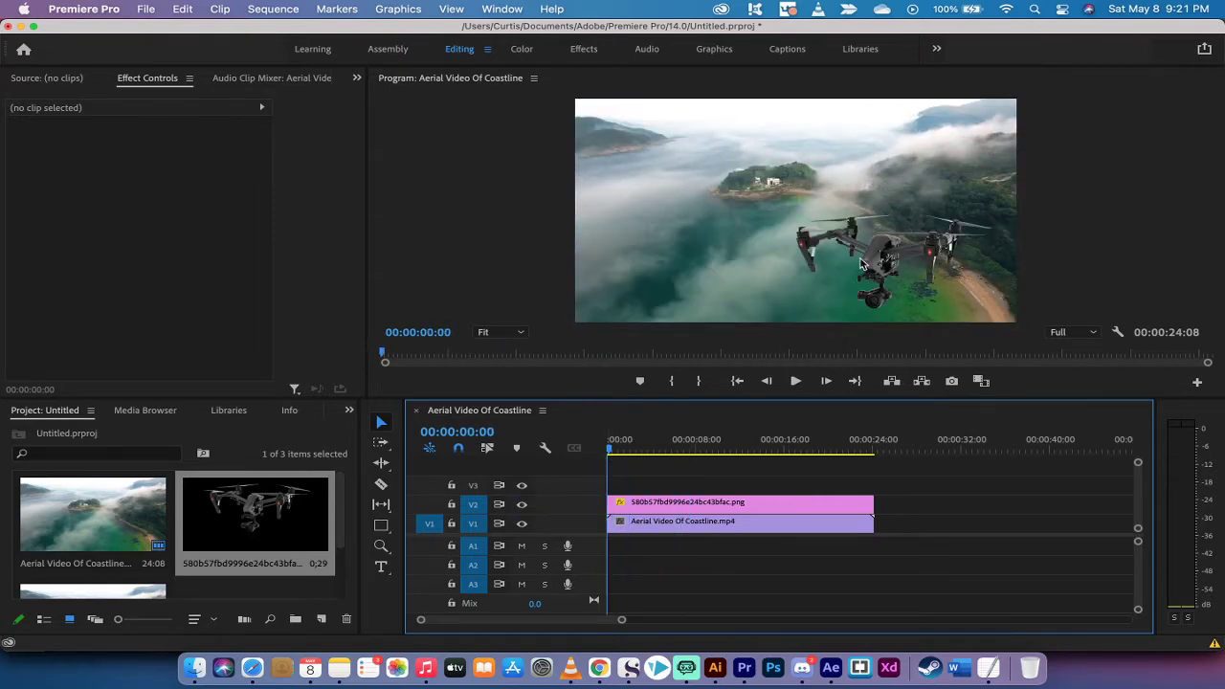
left_click_drag(613, 448, 550, 477)
Delete the old drone clip on V2 and place a fresh drone PNG at the start of V2.
left_click(638, 507)
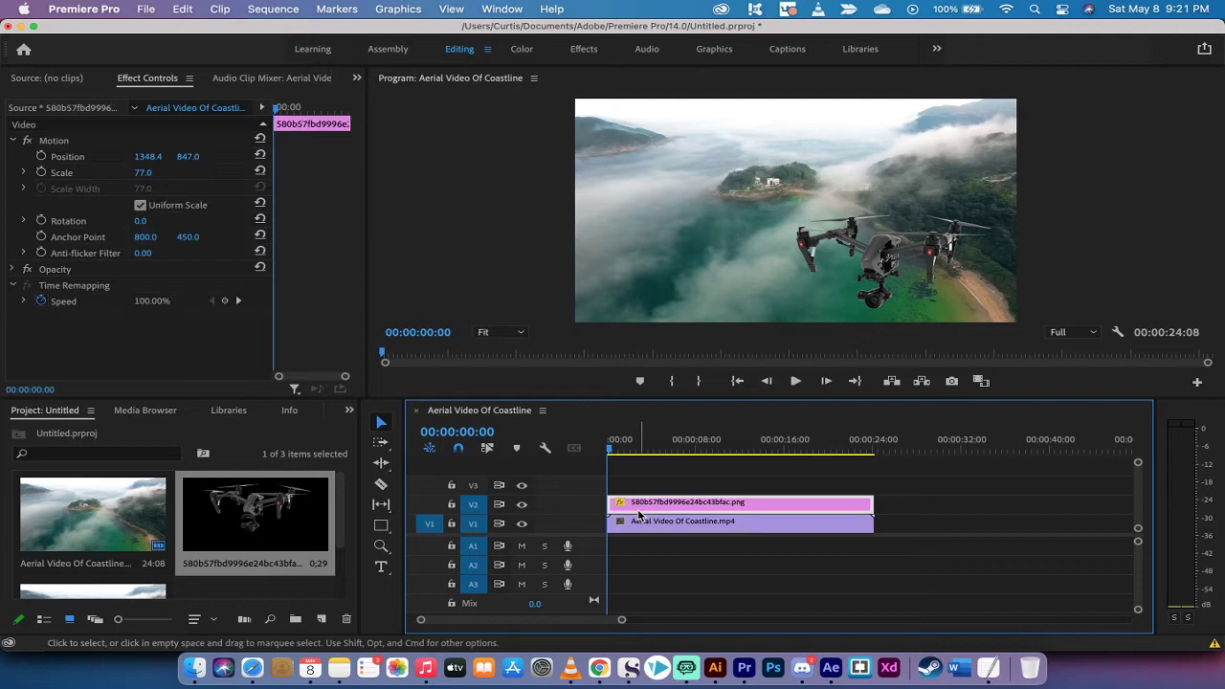
key("Delete")
left_click(176, 509)
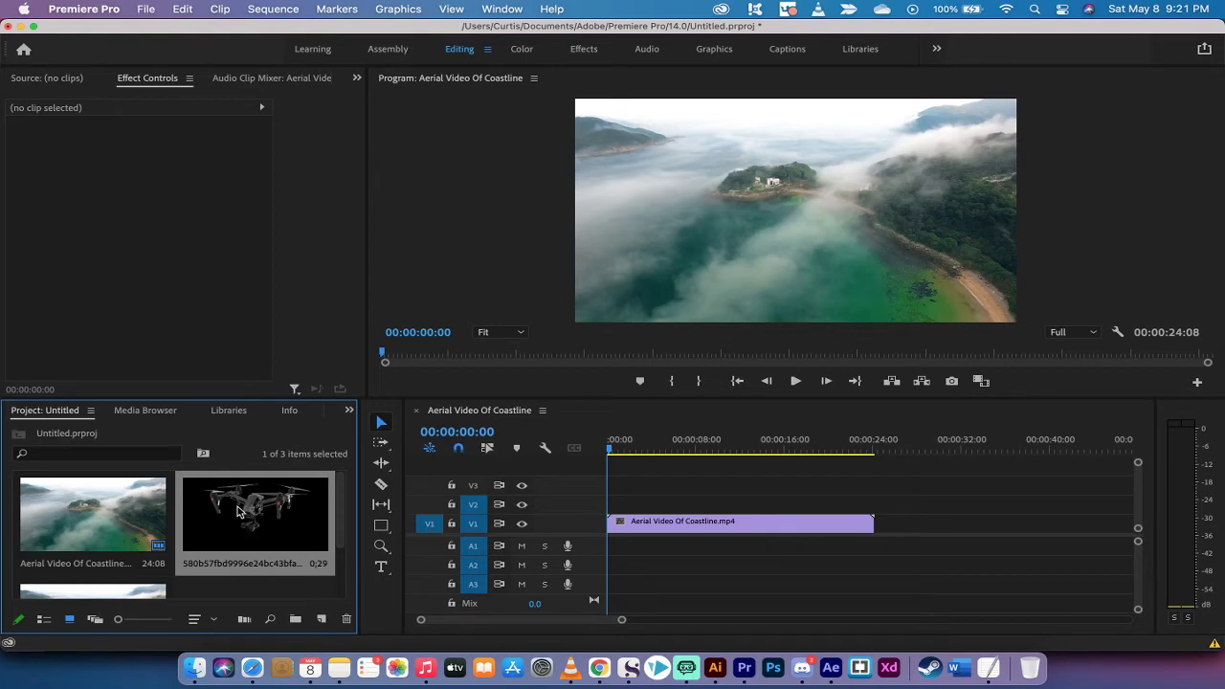
left_click_drag(239, 512, 603, 508)
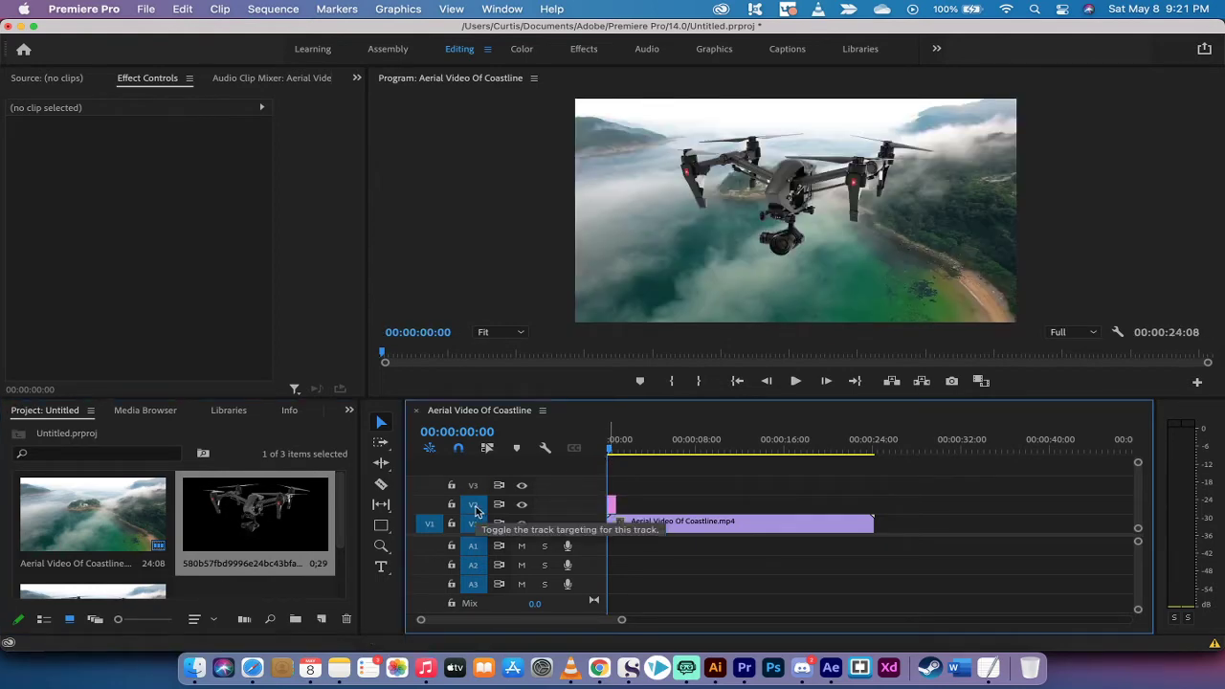
Trim the new drone clip's right edge out to 24:08 to match the coastline video.
left_click(614, 450)
left_click_drag(613, 450, 607, 450)
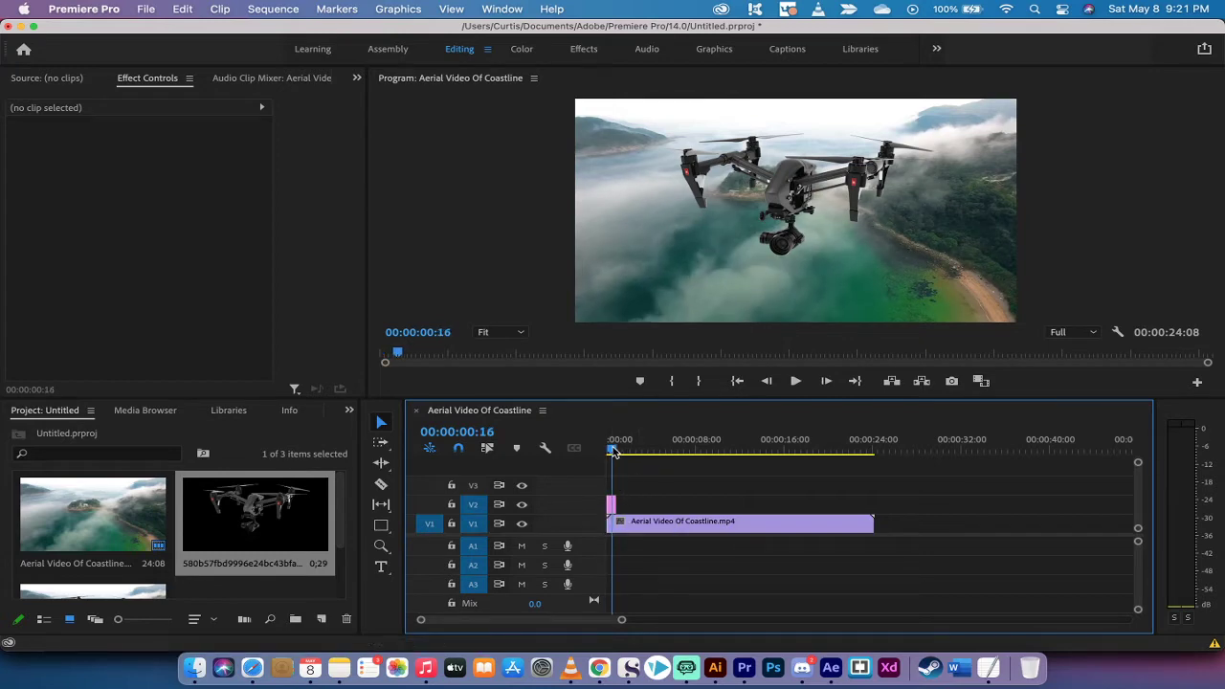
left_click_drag(622, 504, 874, 504)
left_click_drag(785, 450, 605, 465)
Scale the drone overlay to 63.8 and move it to 1470.5, 843.3, lower right.
left_click(641, 507)
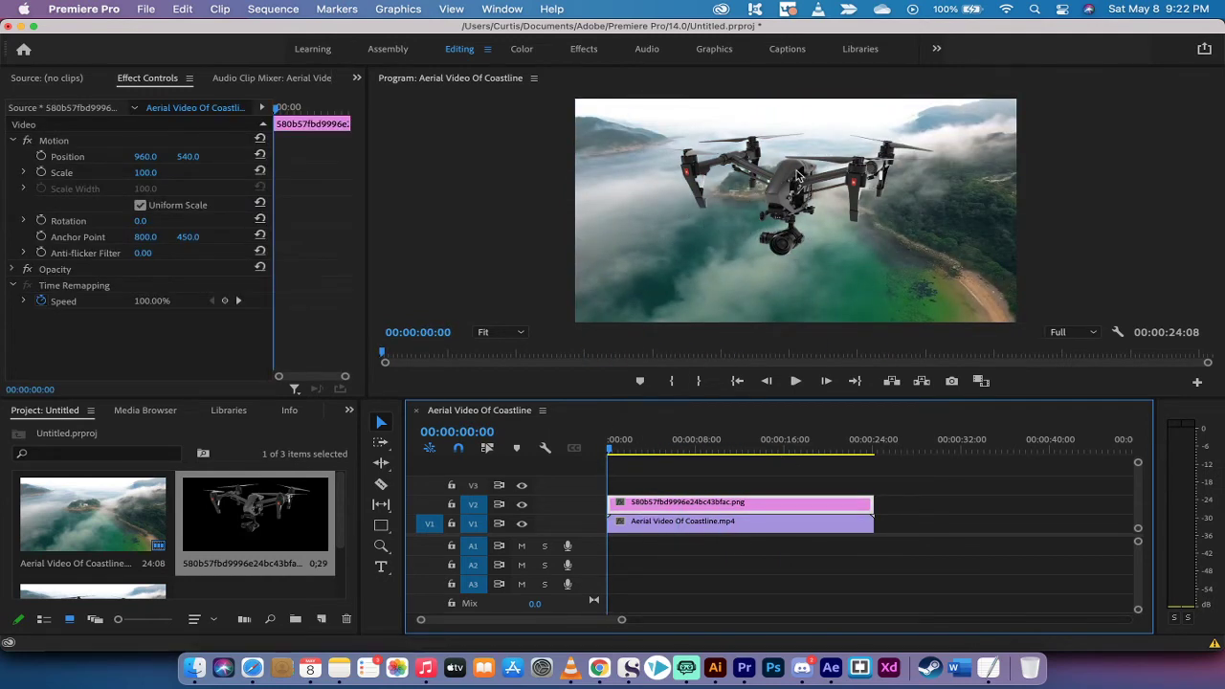
left_click(799, 175)
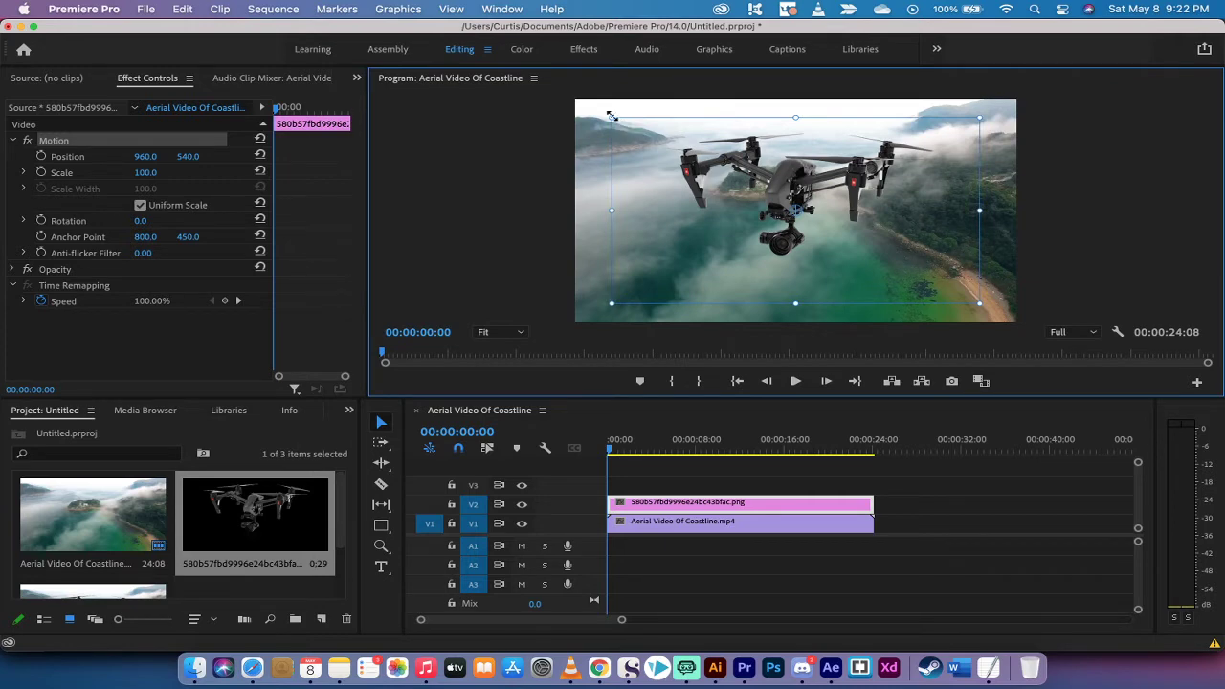
left_click_drag(609, 115, 666, 149)
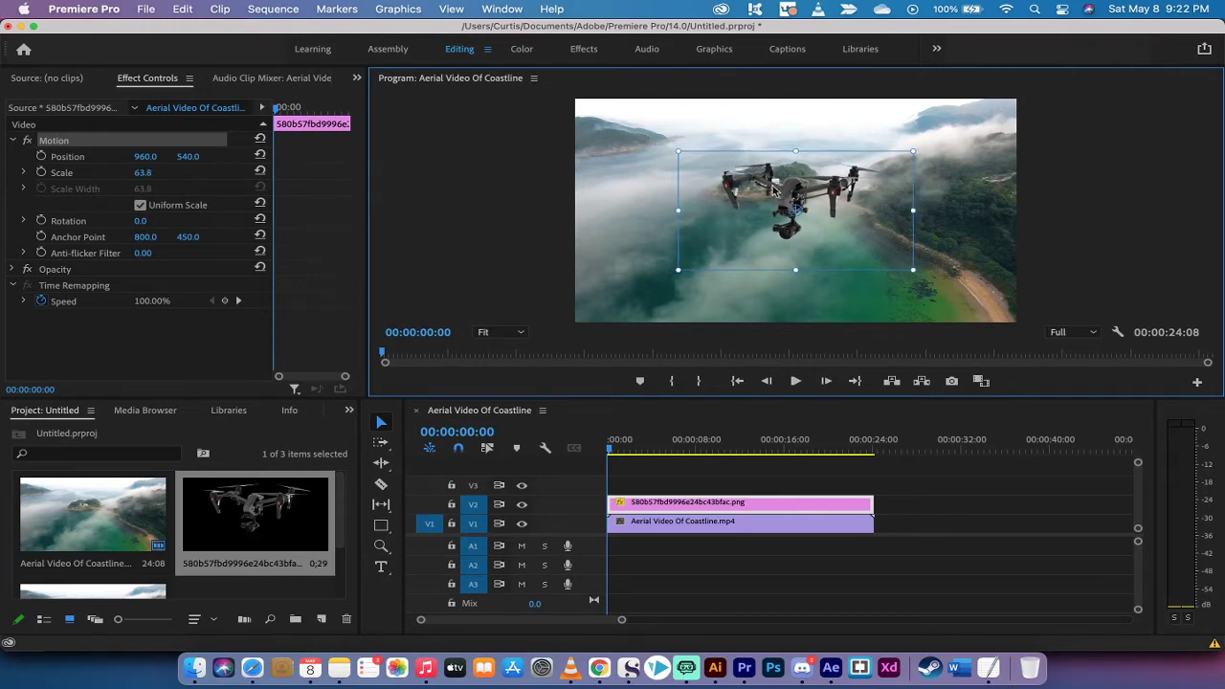
left_click_drag(752, 183, 869, 245)
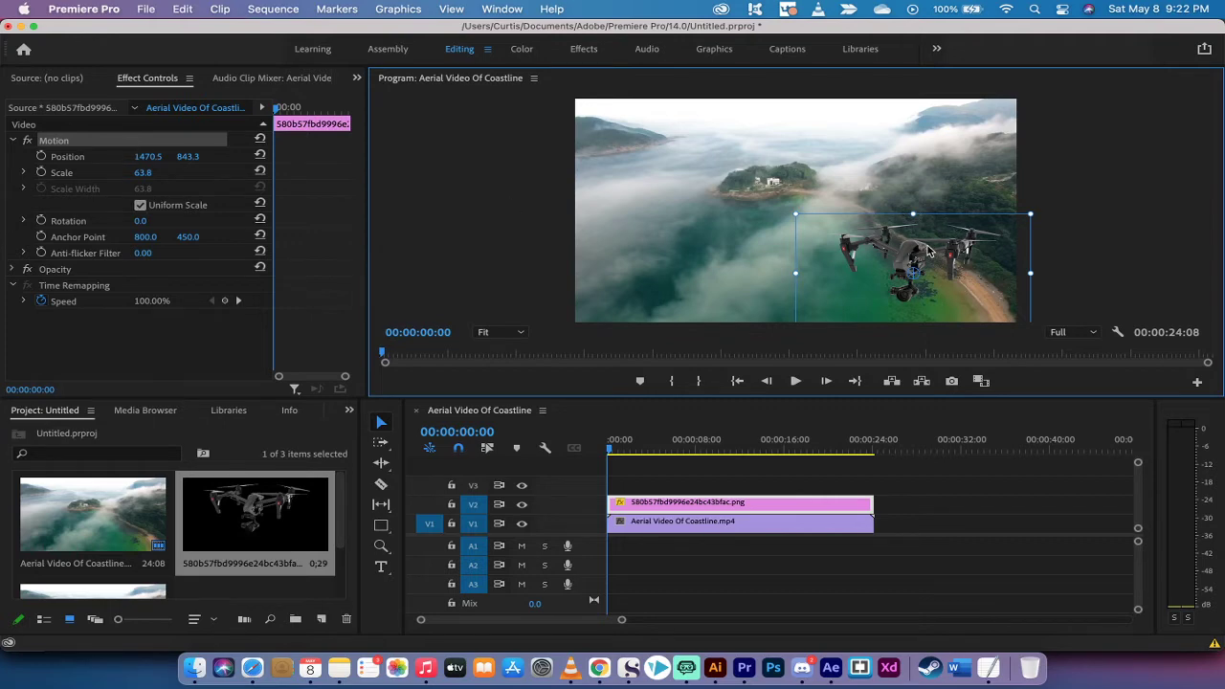
Nudge the drone overlay up to position 1477.9, 813.7.
left_click(747, 192)
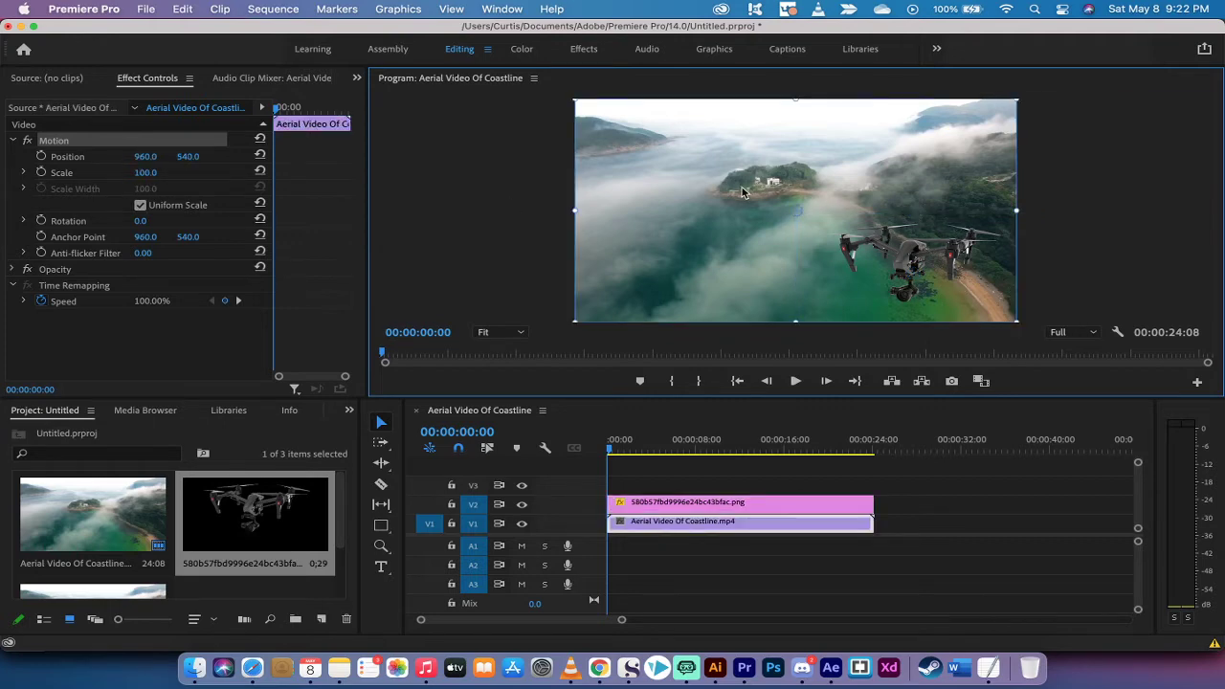
left_click(650, 504)
left_click(903, 257)
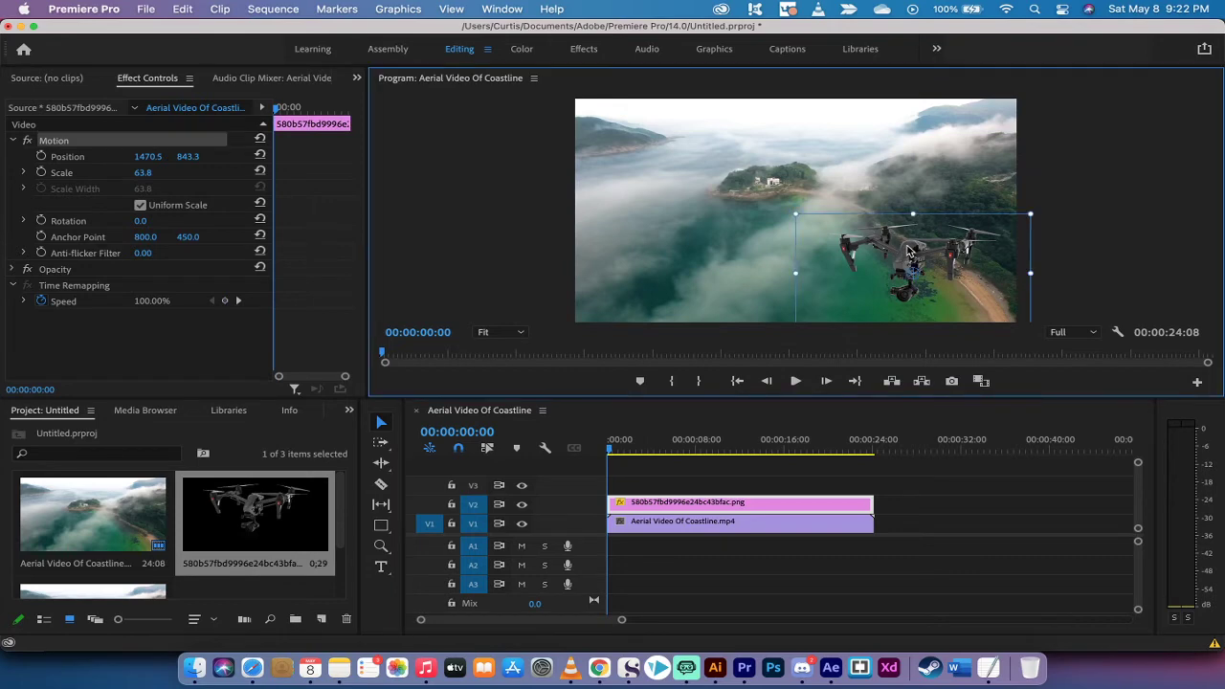
mouse_move(909, 250)
left_mouse_down()
mouse_move(889, 241)
mouse_move(690, 250)
mouse_move(735, 249)
mouse_move(713, 251)
mouse_move(775, 196)
mouse_move(896, 137)
mouse_move(849, 206)
mouse_move(912, 245)
left_mouse_up()
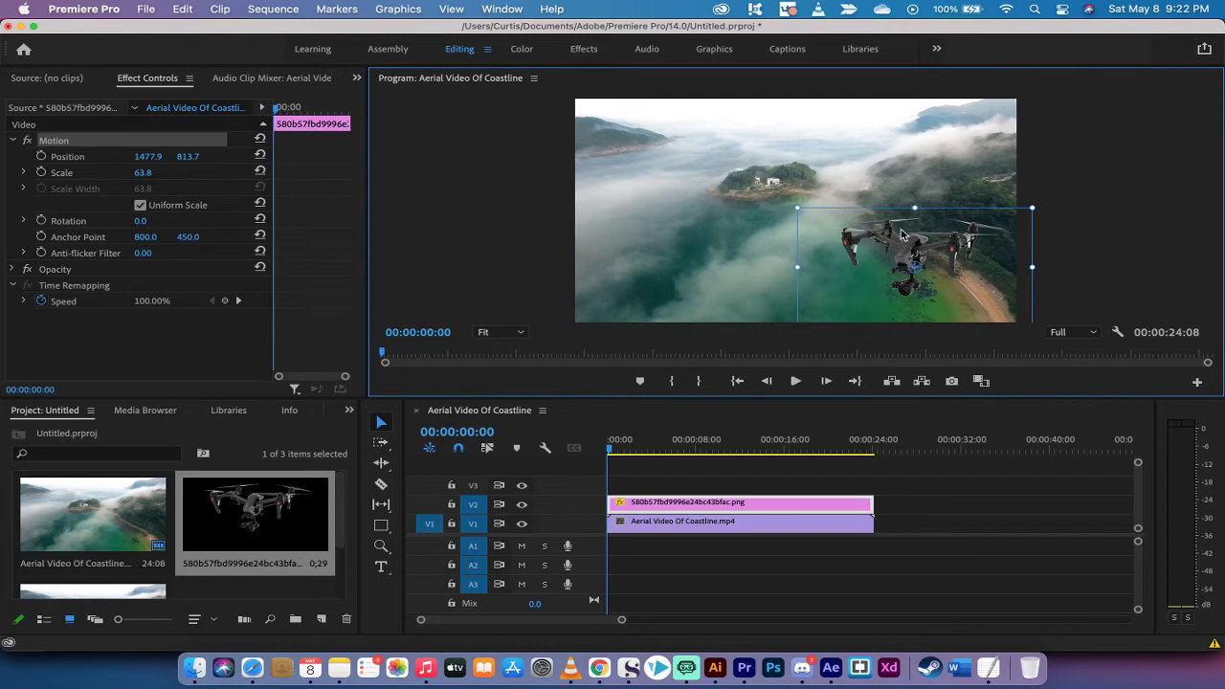
Reset the drone's rotation to 0 and move it to lower-left position 523.5, 784.1.
left_click(139, 81)
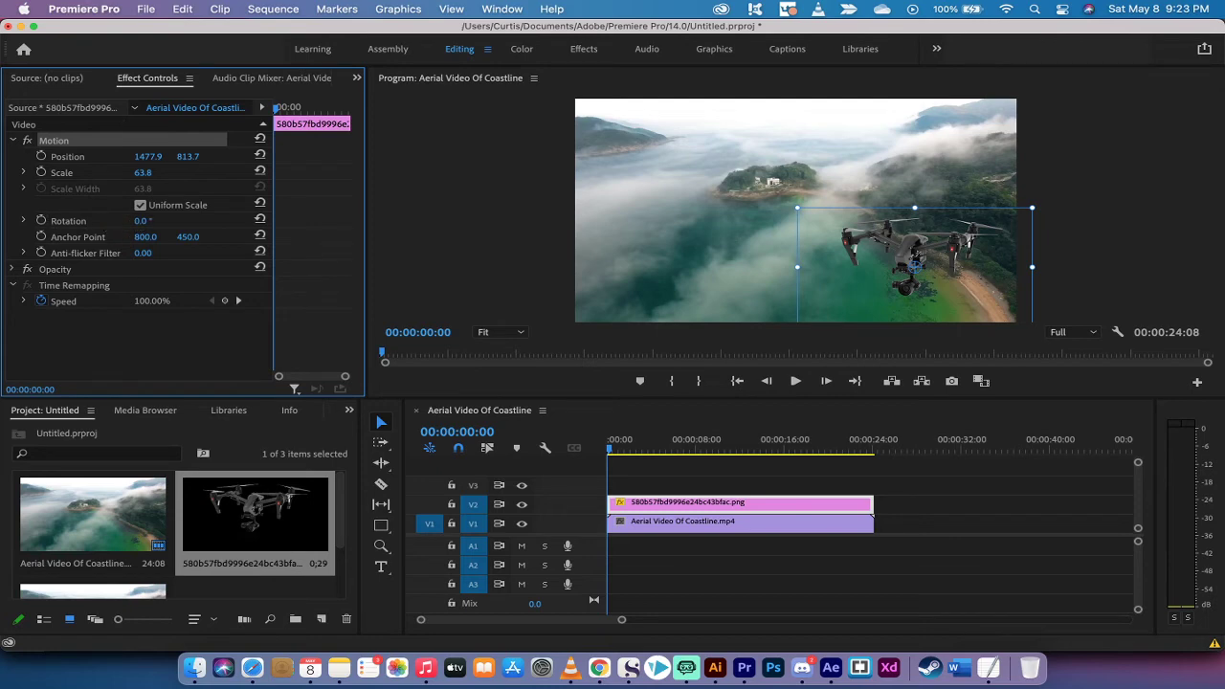
mouse_move(141, 220)
left_mouse_down()
mouse_move(164, 220)
mouse_move(141, 220)
left_mouse_up()
left_click(1069, 178)
left_click(922, 235)
left_click_drag(888, 231, 670, 224)
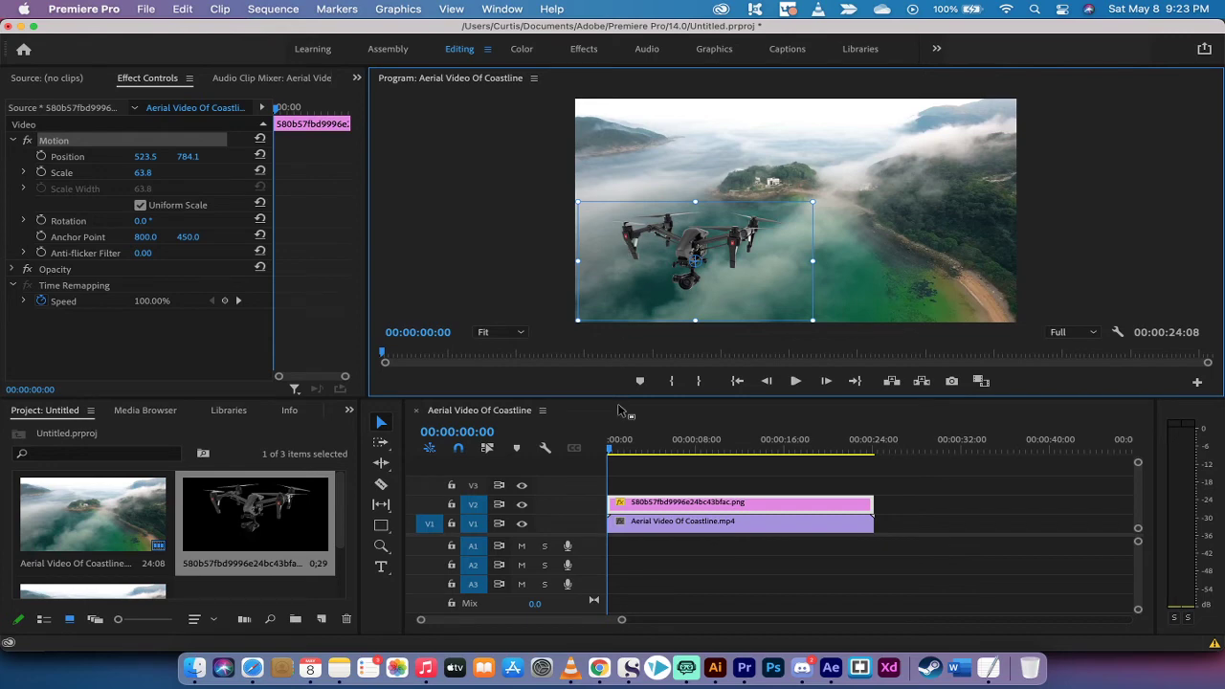
Keyframe the drone's Position so it moves from lower left to 1692.5, 773.0 by 00:00:05:00.
left_click(42, 157)
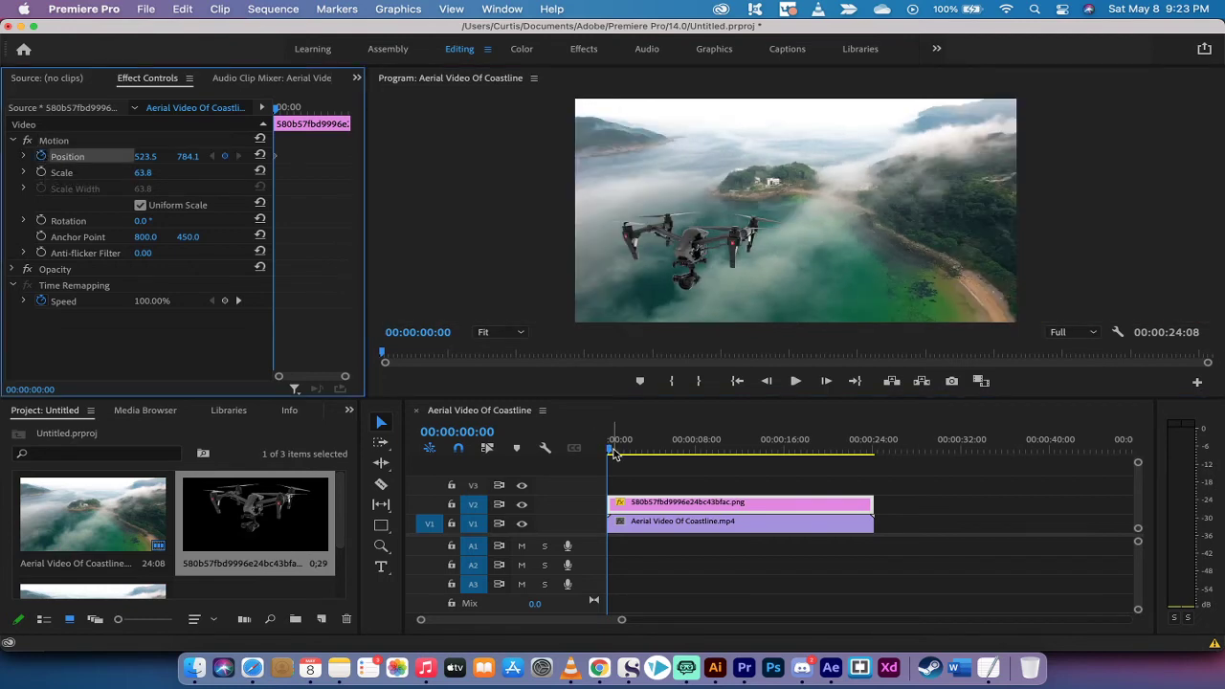
left_click_drag(609, 454, 663, 453)
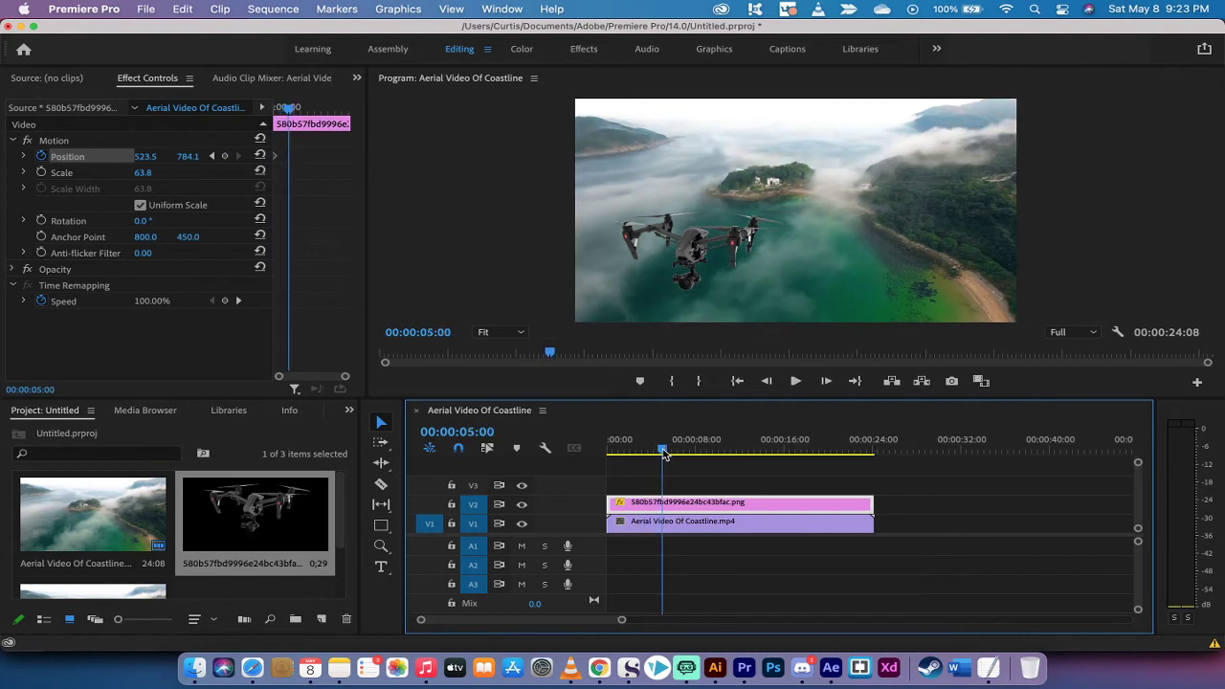
left_click(683, 259)
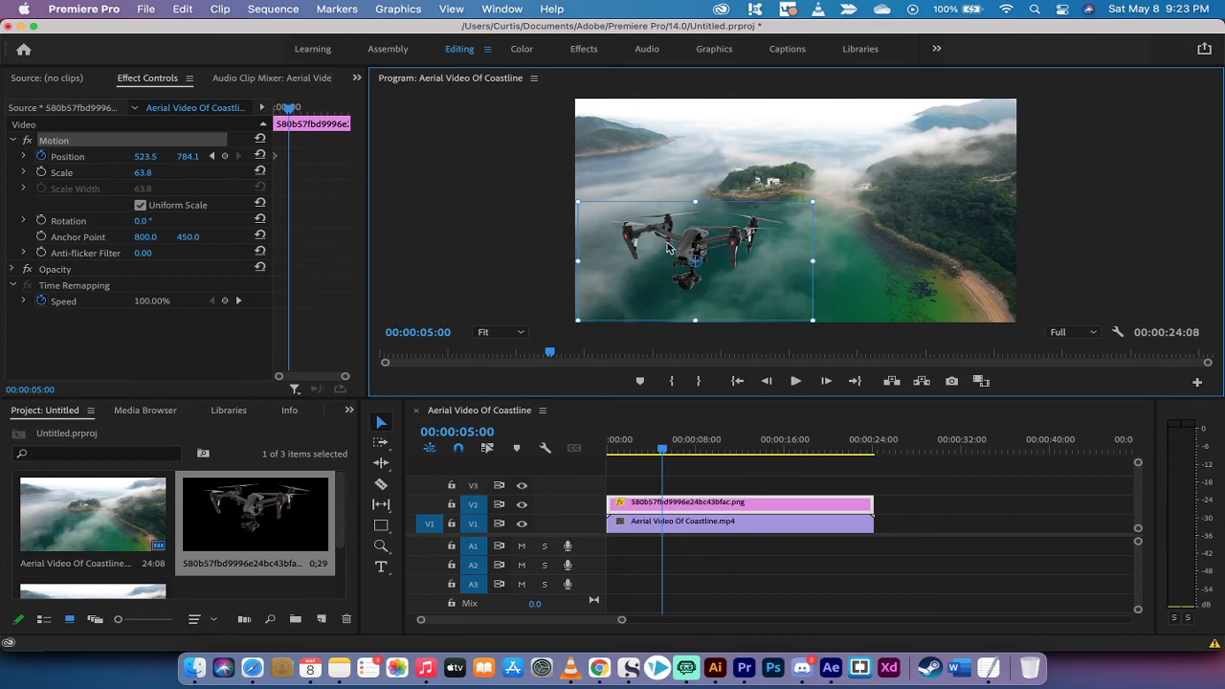
left_click_drag(668, 246, 936, 245)
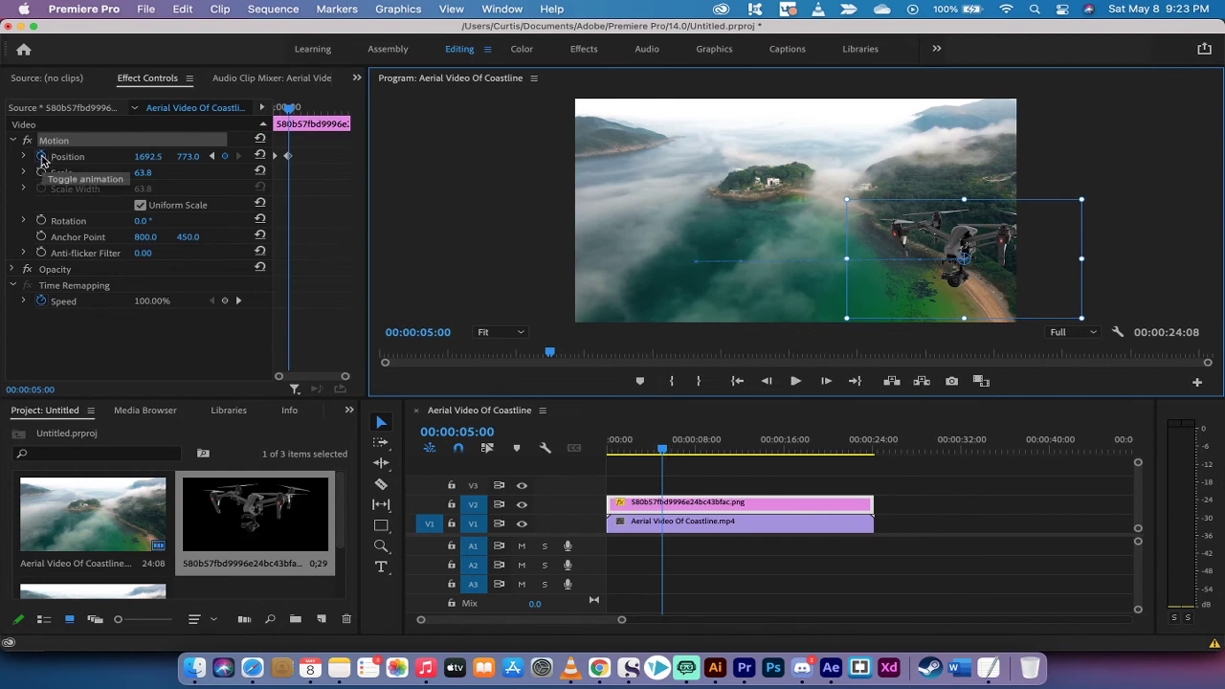
Play the drone animation back from the start of the sequence.
left_click_drag(664, 446, 550, 454)
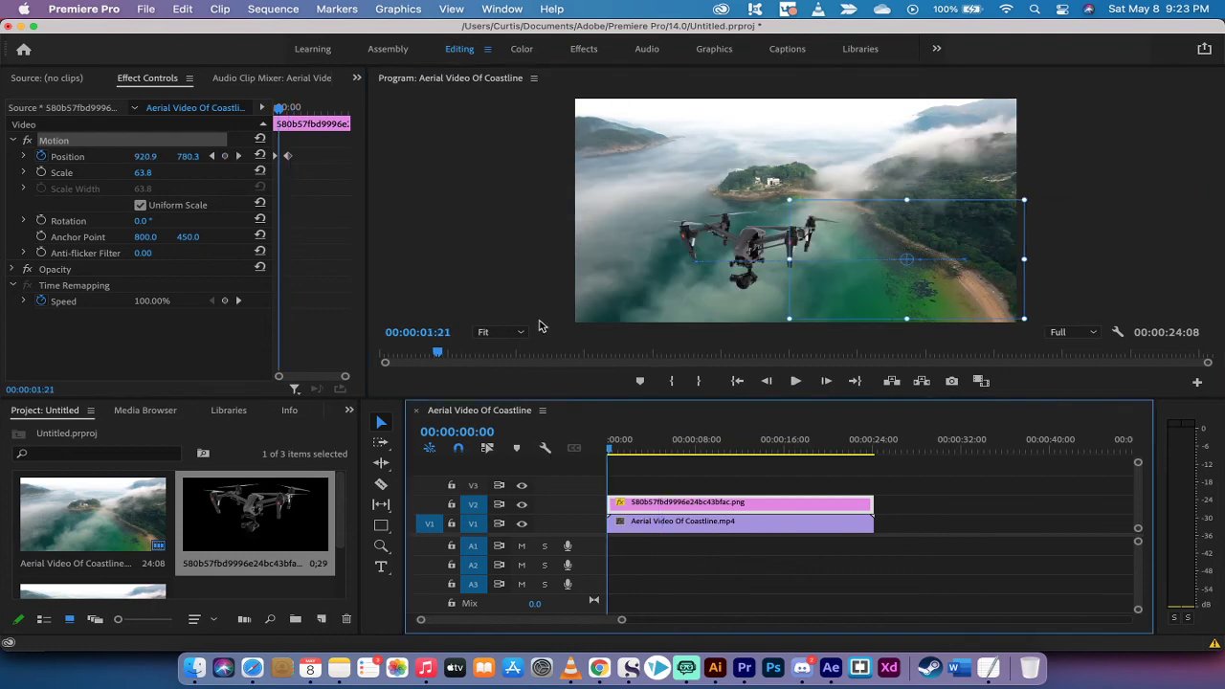
left_click(535, 299)
key("Home")
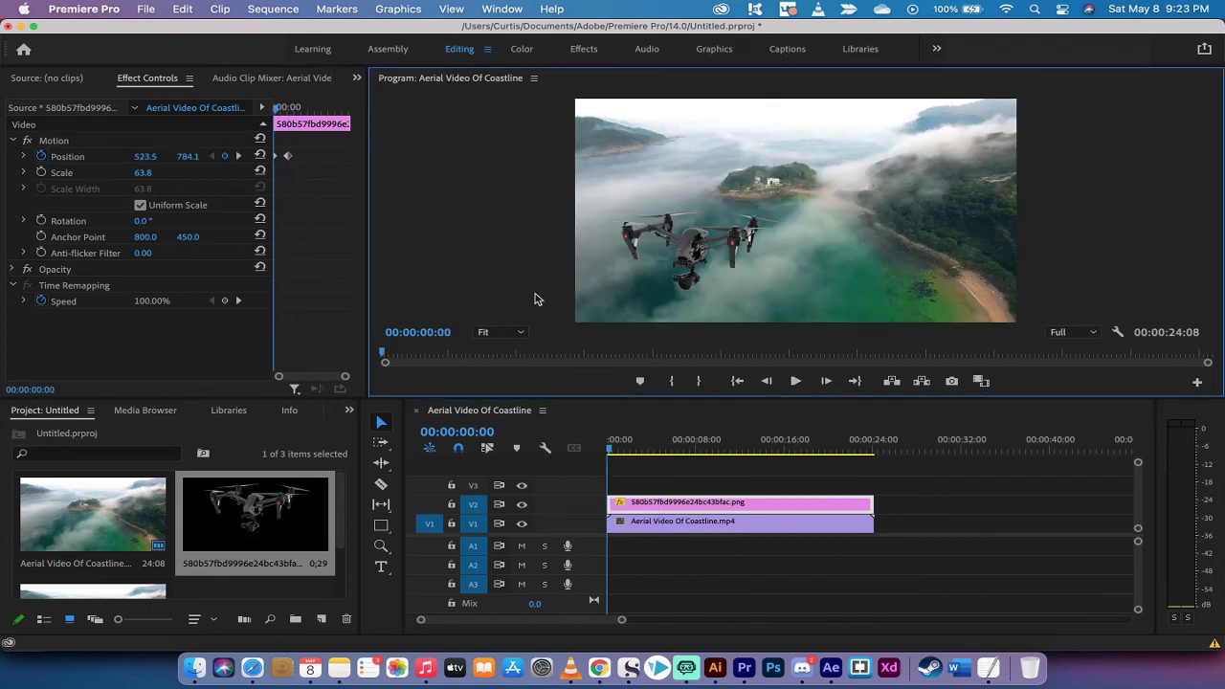
key("space")
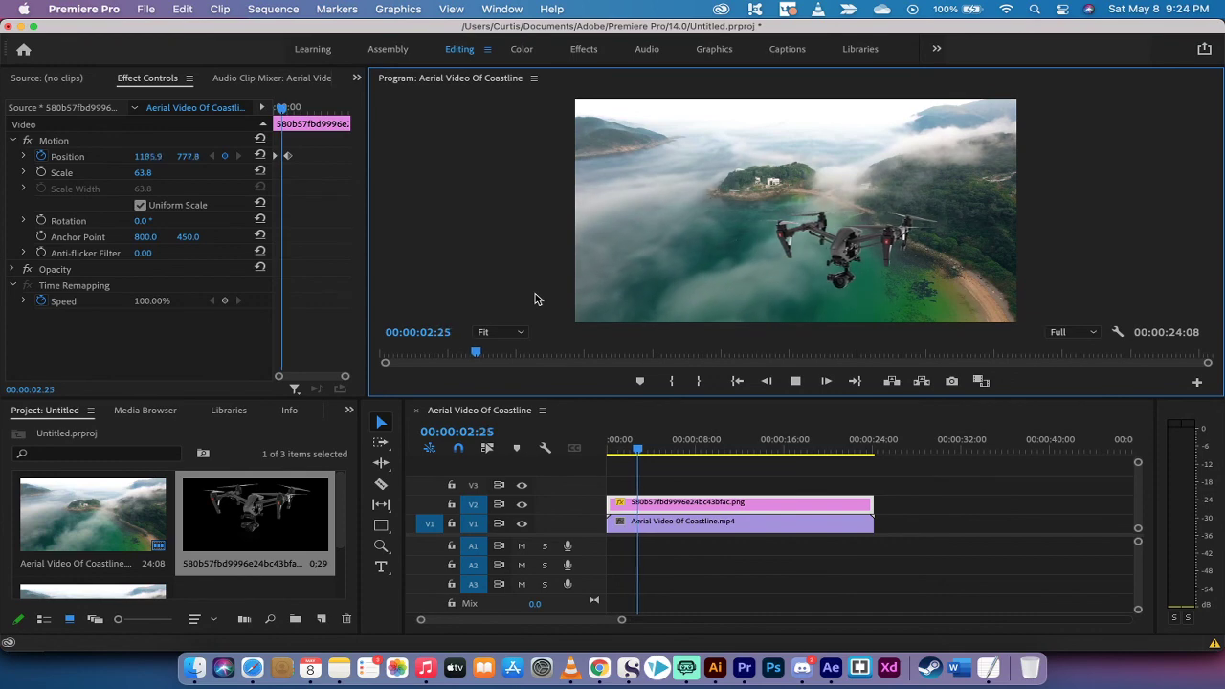
key("space")
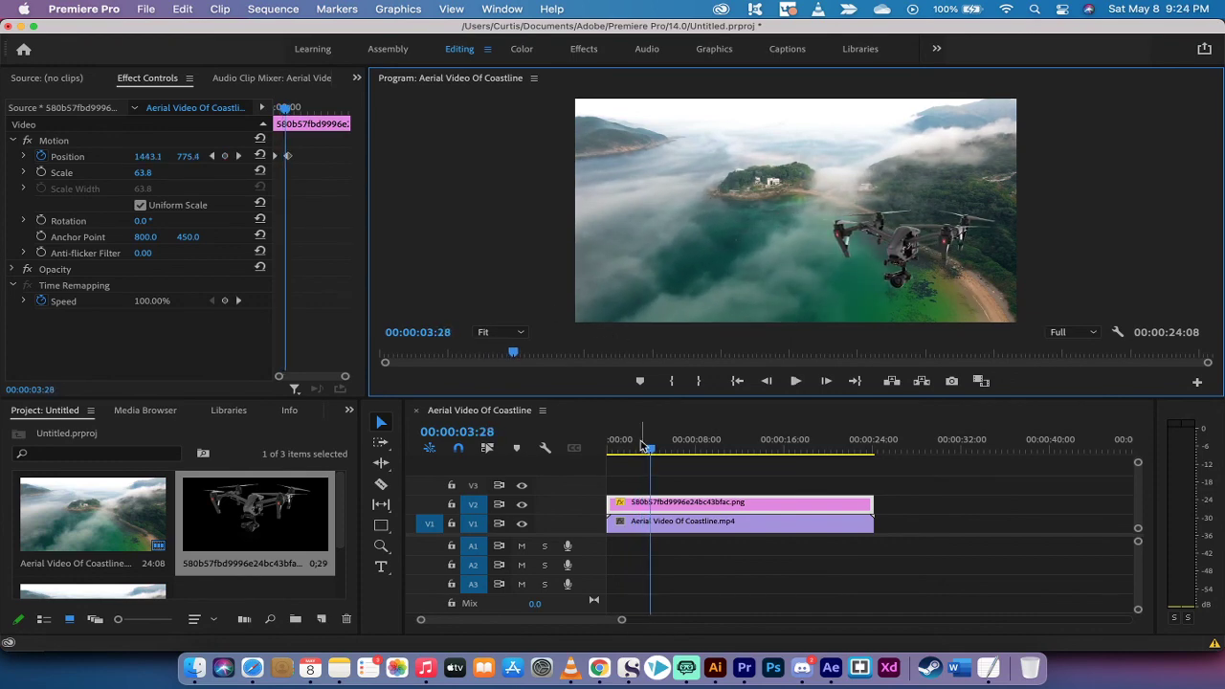
left_click_drag(654, 452, 652, 451)
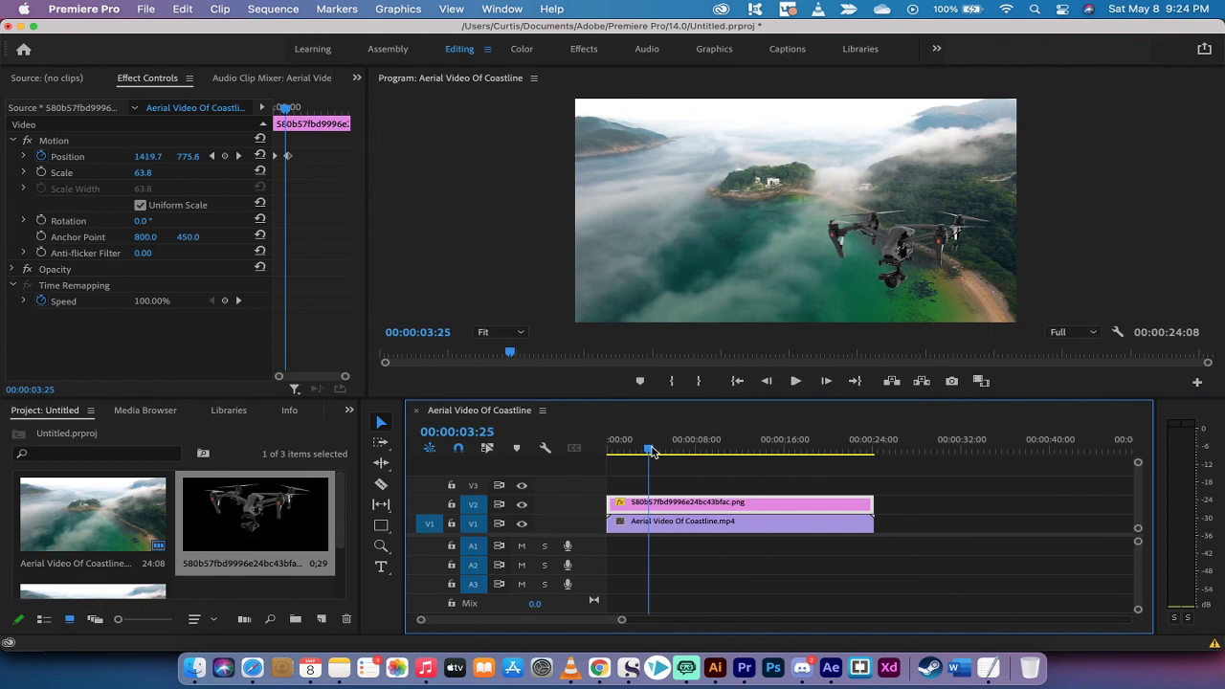